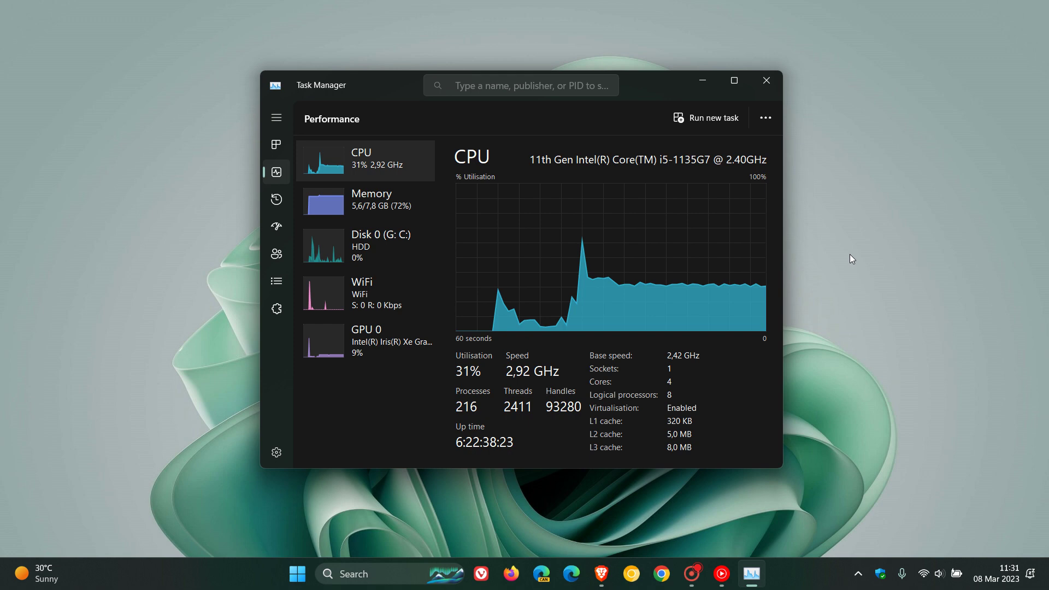
# Close Task Manager, return to the hotfix 531.26 page and highlight its 03/07/2023 date.
pyautogui.click(761, 81)
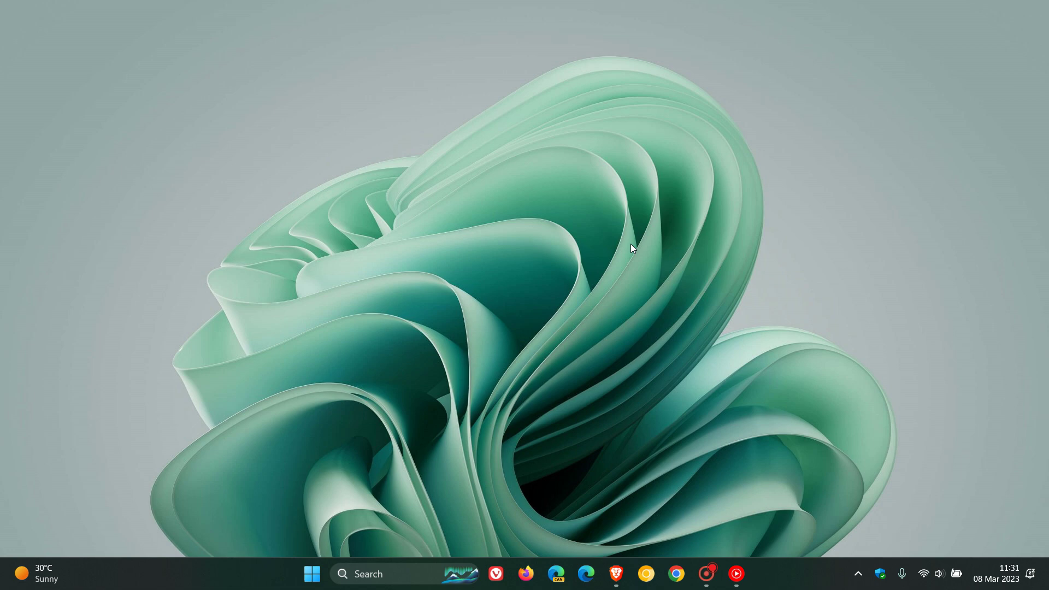
pyautogui.click(616, 573)
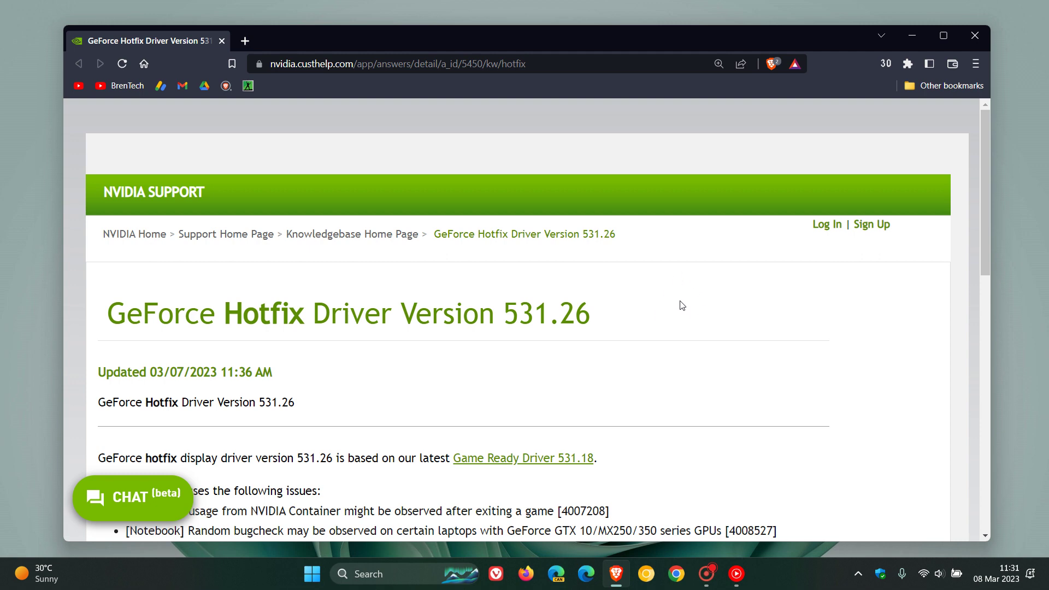
pyautogui.scroll(-1, 694, 305)
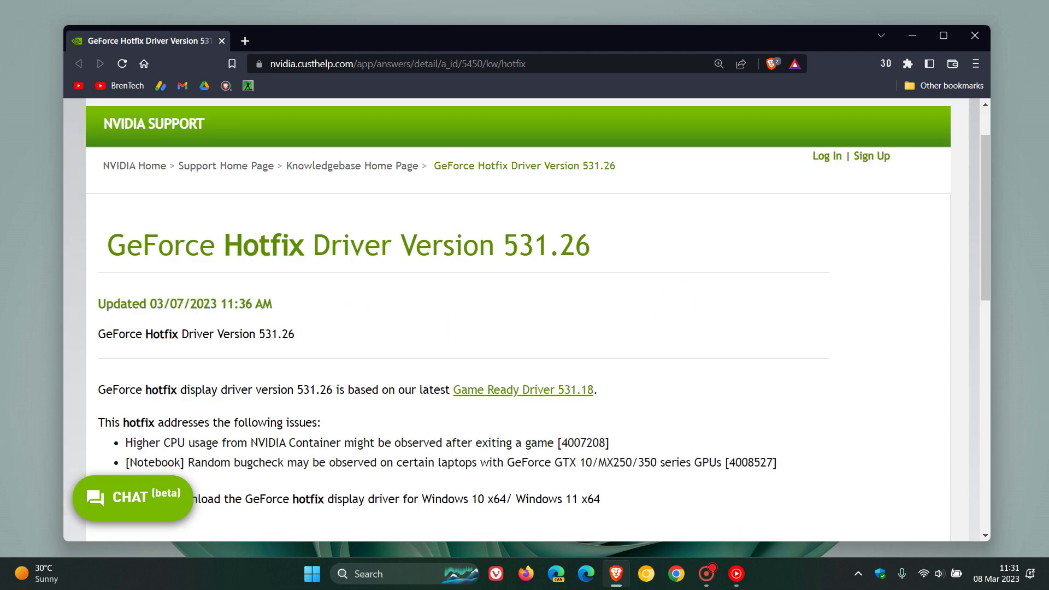
pyautogui.moveTo(148, 304); pyautogui.dragTo(220, 304)
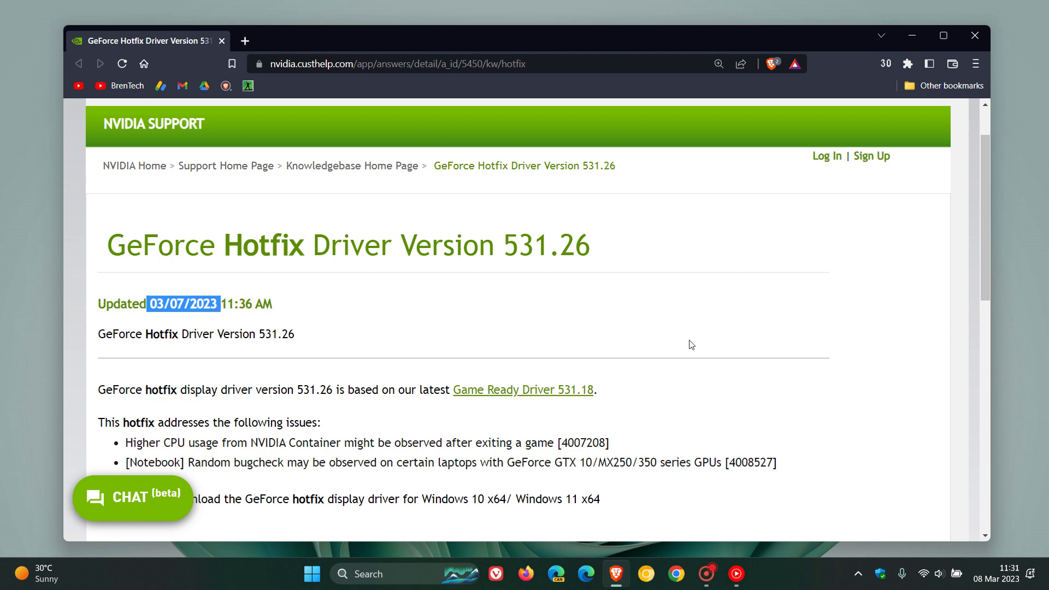
pyautogui.click(708, 315)
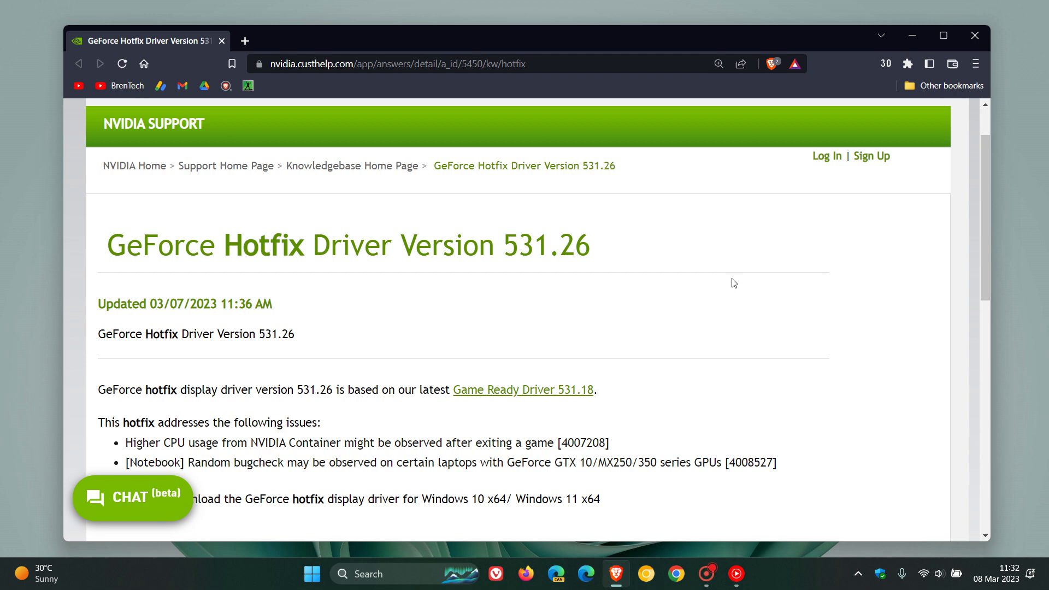
pyautogui.scroll(-2, 734, 282)
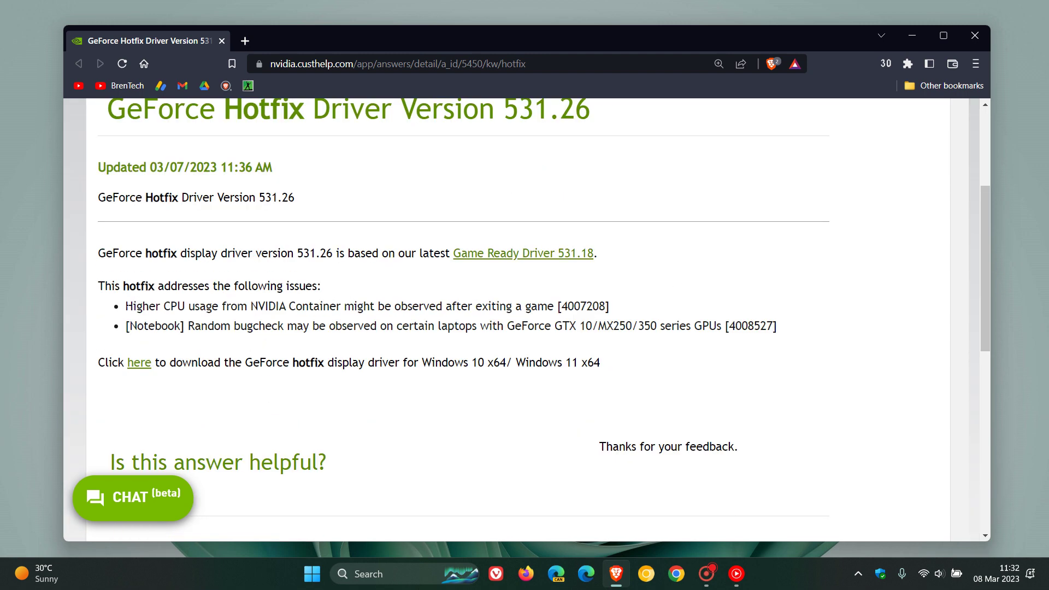
# Highlight the 'Higher CPU usage from NVIDIA Container' fix, then minimize the browser.
pyautogui.moveTo(126, 306)
pyautogui.mouseDown()
pyautogui.moveTo(363, 304)
pyautogui.moveTo(541, 319)
pyautogui.mouseUp()
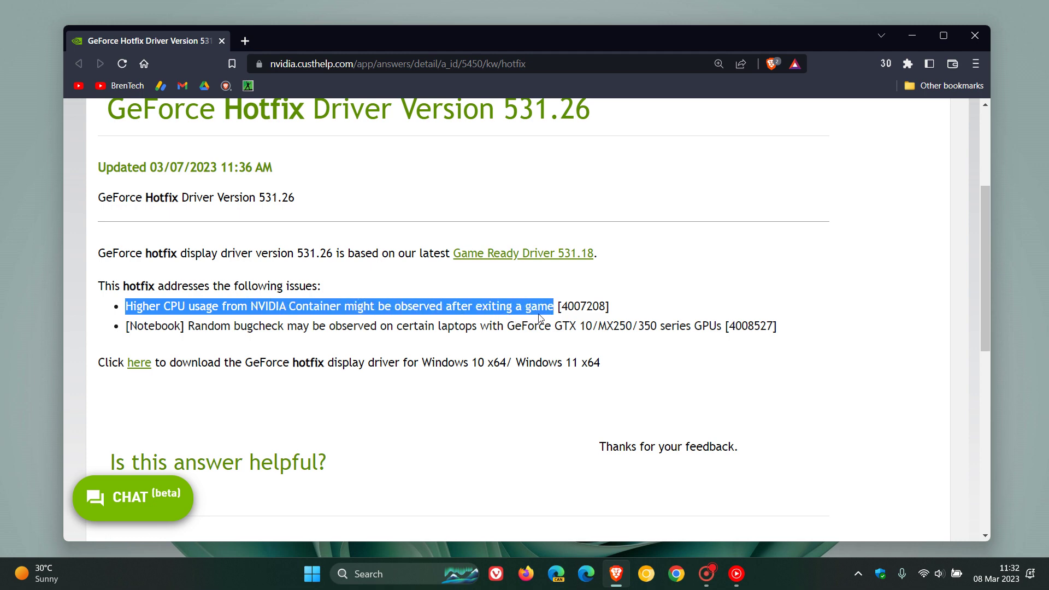
pyautogui.click(715, 274)
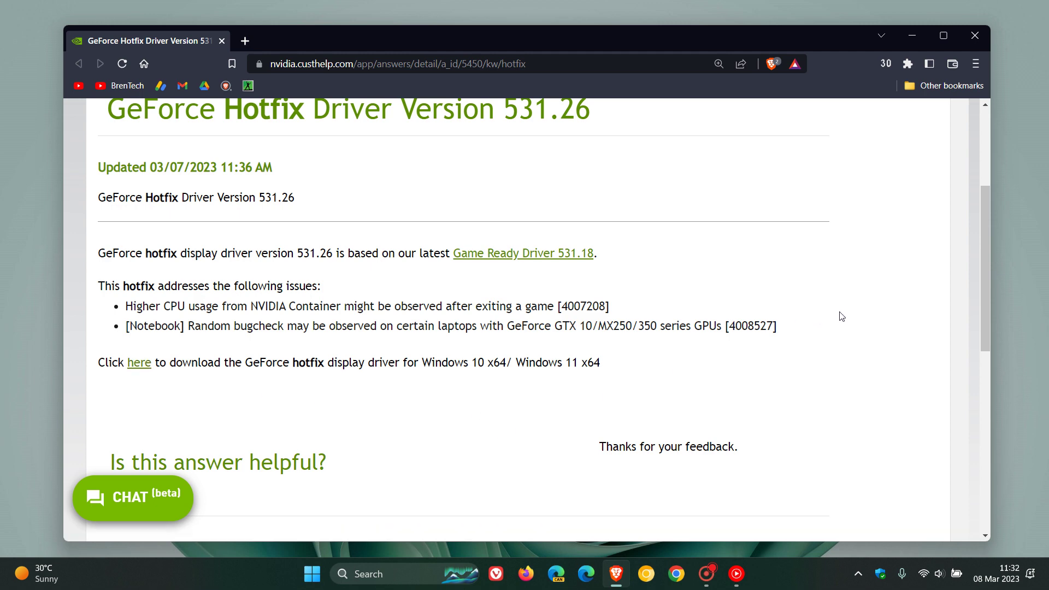
pyautogui.scroll(1, 845, 318)
pyautogui.scroll(2, 844, 319)
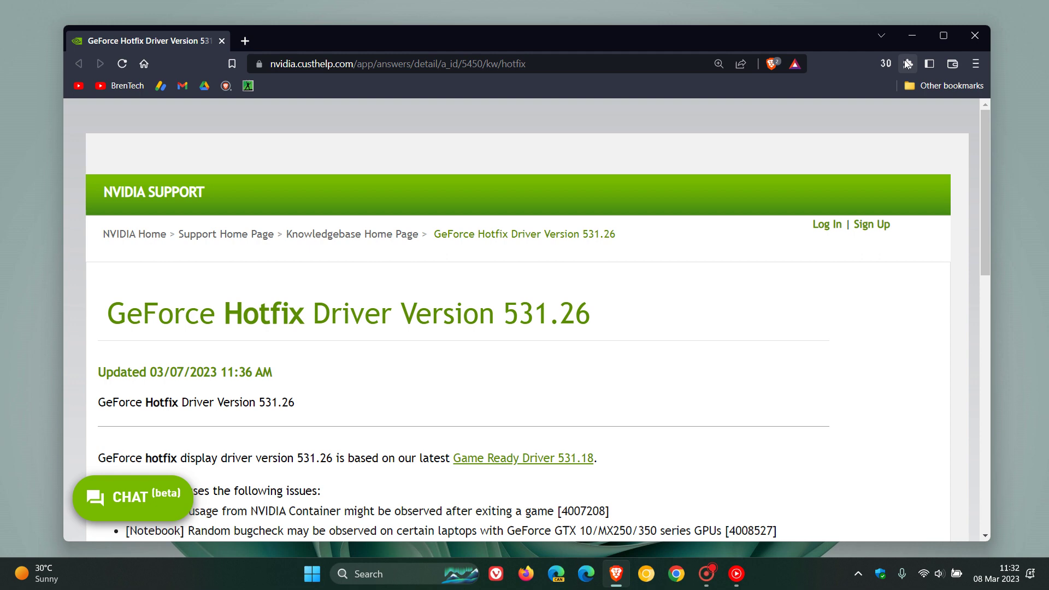
pyautogui.click(909, 37)
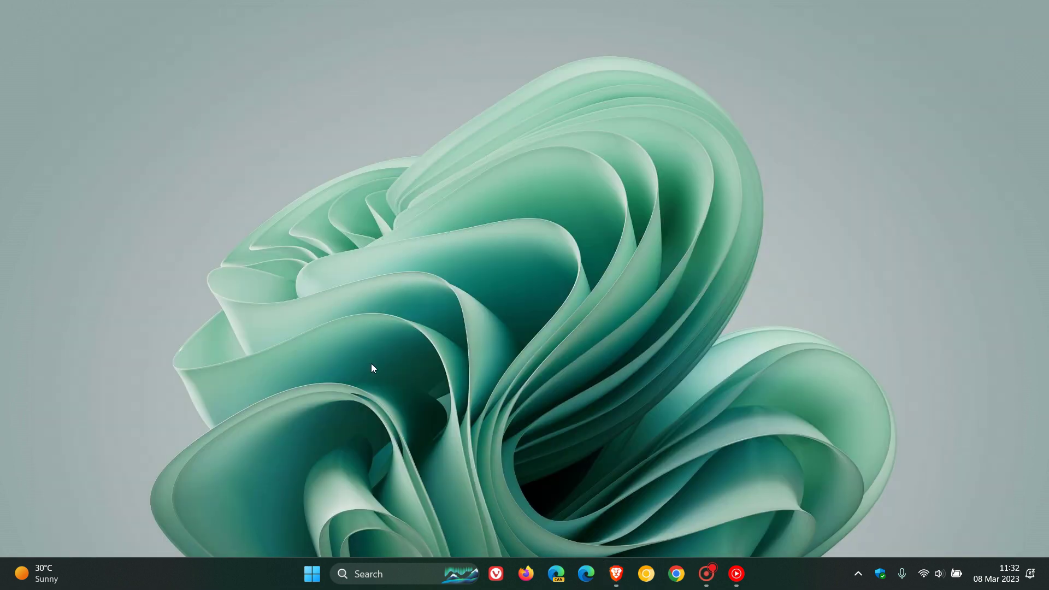